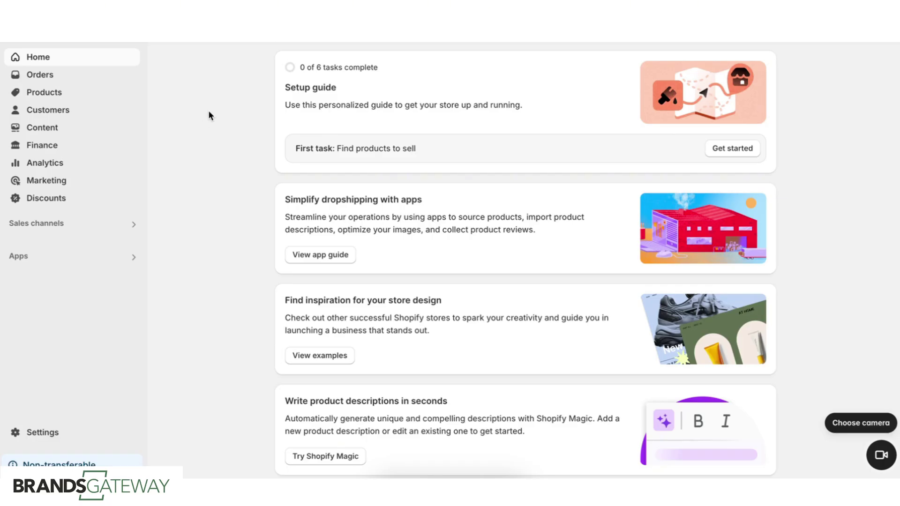
Expand the Products section in the Shopify admin sidebar.
left_click(55, 96)
Create and save a Manual collection titled 'BrandsGateway Products', then return to the Collections list.
left_click(55, 110)
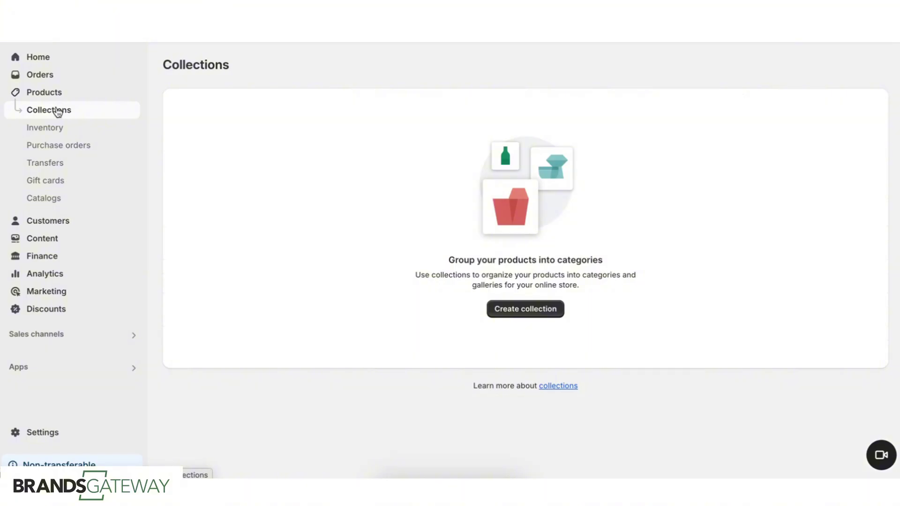
left_click(532, 316)
left_click(317, 124)
type("Br")
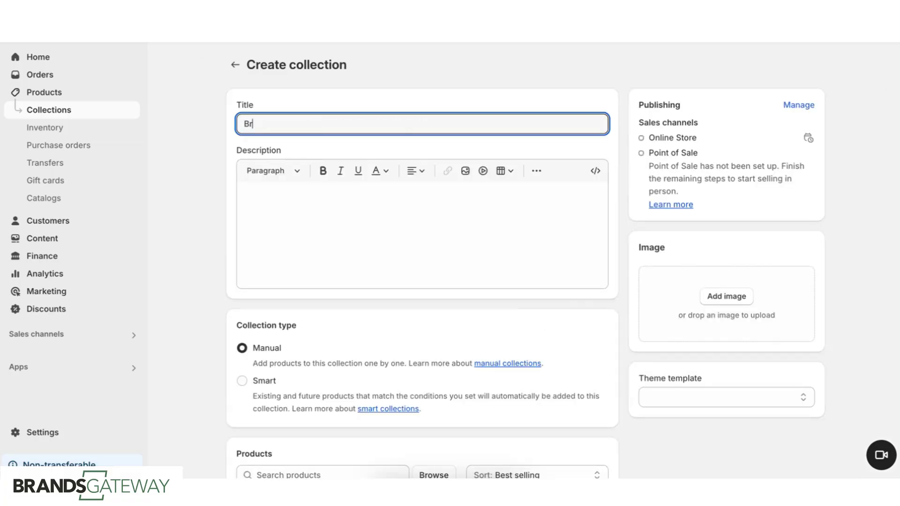
type("andsGateway Prod")
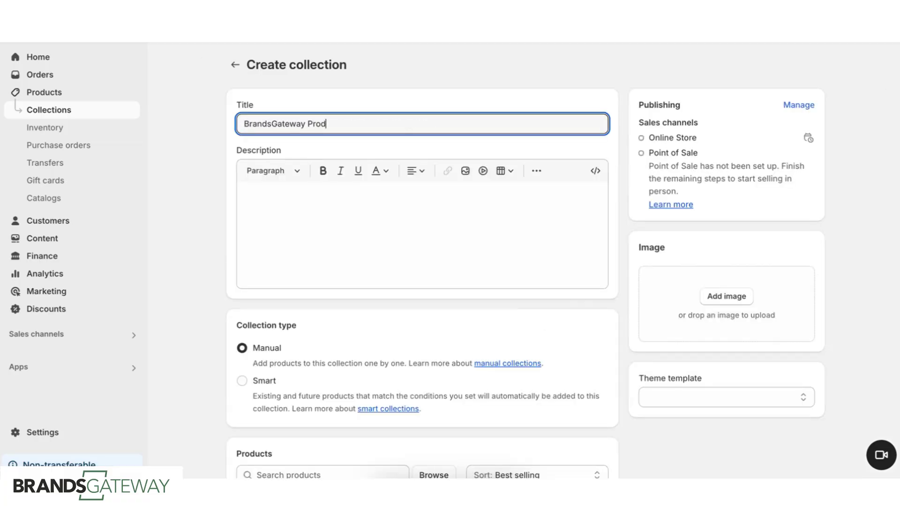
type("ucts")
scroll(286, 346, "down", 1)
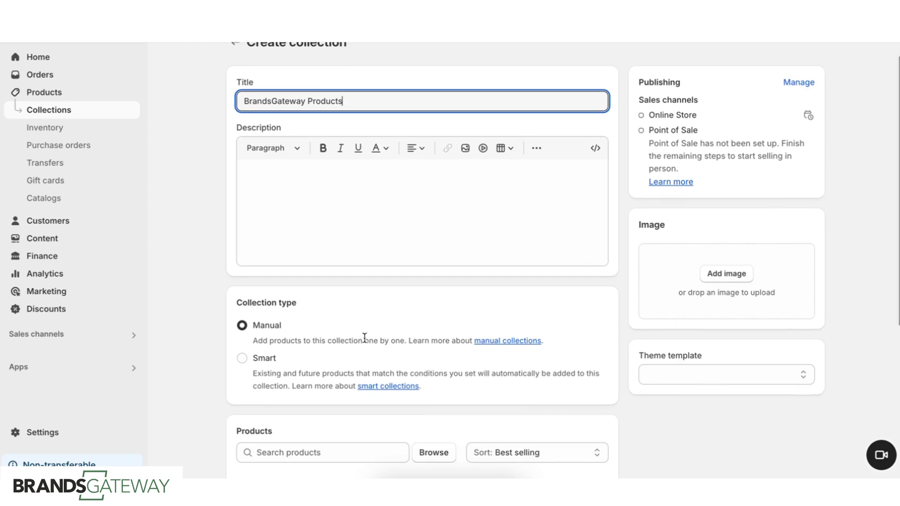
left_click_drag(314, 330, 252, 332)
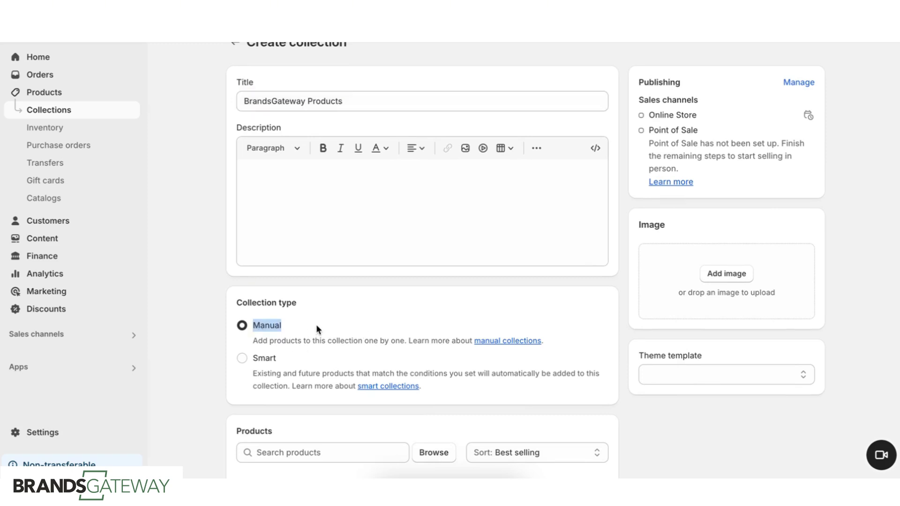
scroll(407, 215, "down", 4)
scroll(407, 215, "up", 5)
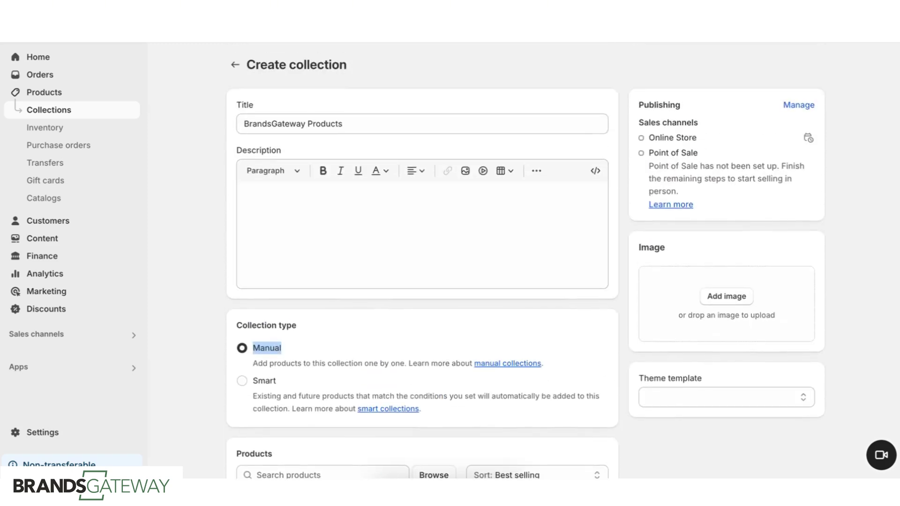
key("ctrl+s")
left_click(236, 64)
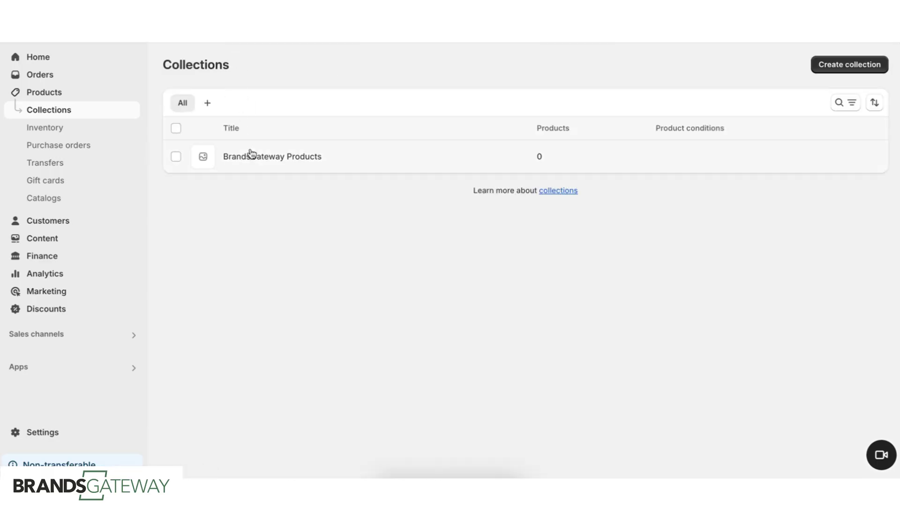
Open the BrandsGateway-Fashion Dropship app's Settings and go to Category Mapping.
left_click(176, 158)
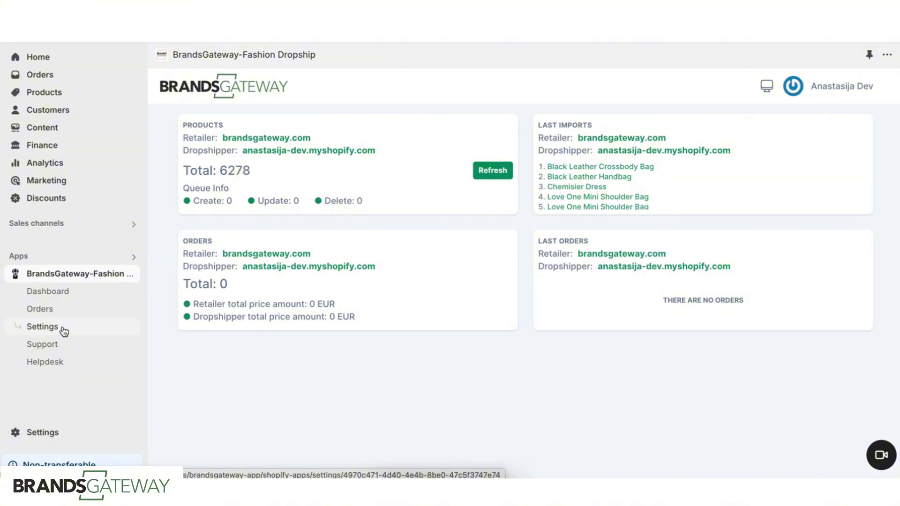
left_click(55, 328)
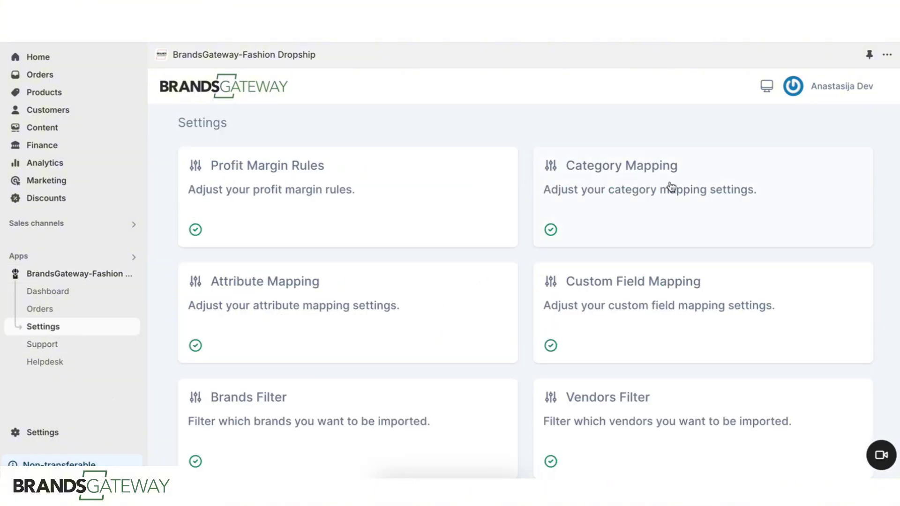
left_click(670, 185)
left_click(640, 211)
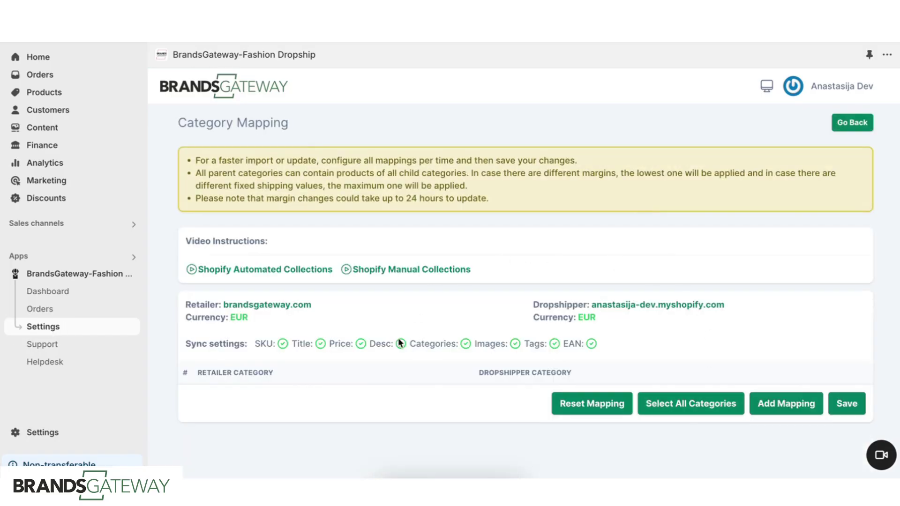
Add a mapping row pairing retailer category Accessories with dropshipper category BrandsGateway Products.
left_click(791, 406)
left_click(402, 404)
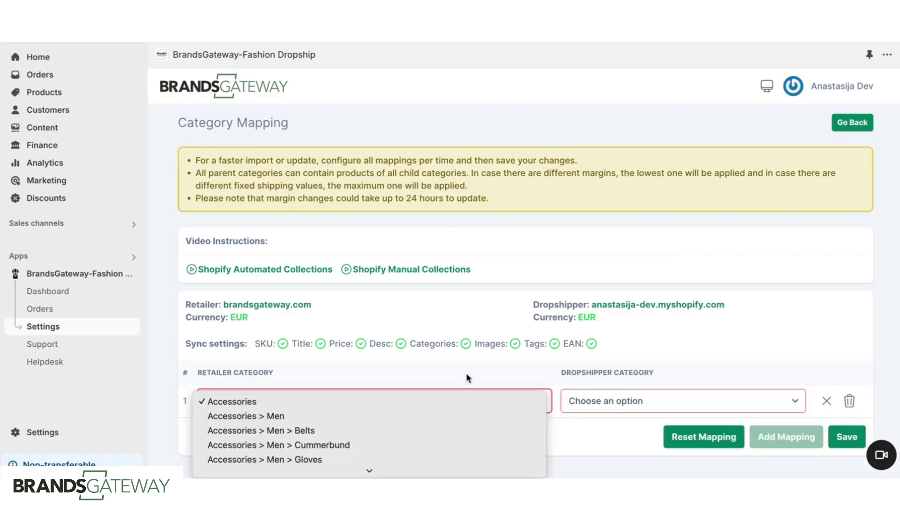
scroll(488, 420, "down", 5)
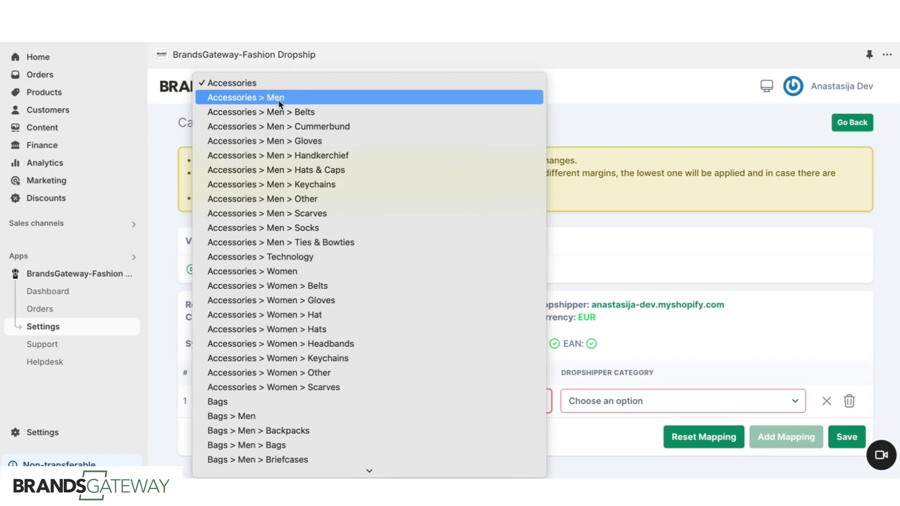
scroll(387, 362, "down", 3)
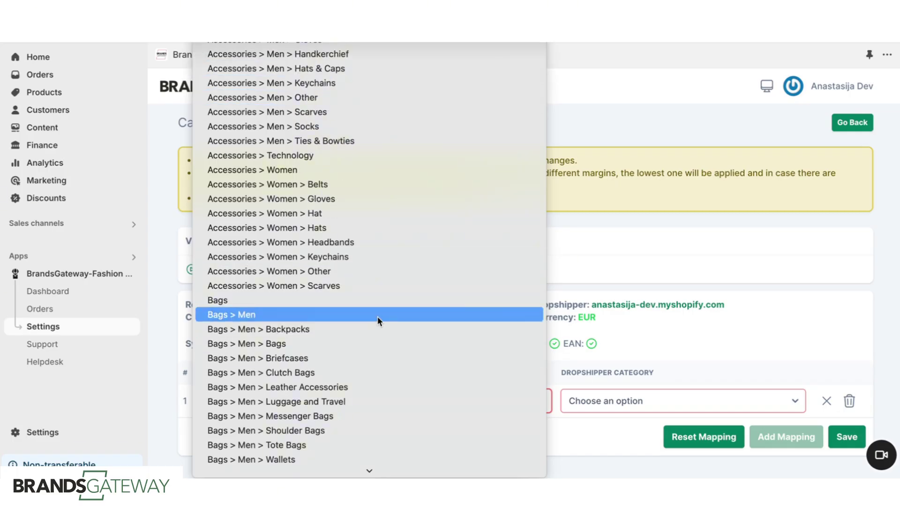
scroll(399, 327, "down", 10)
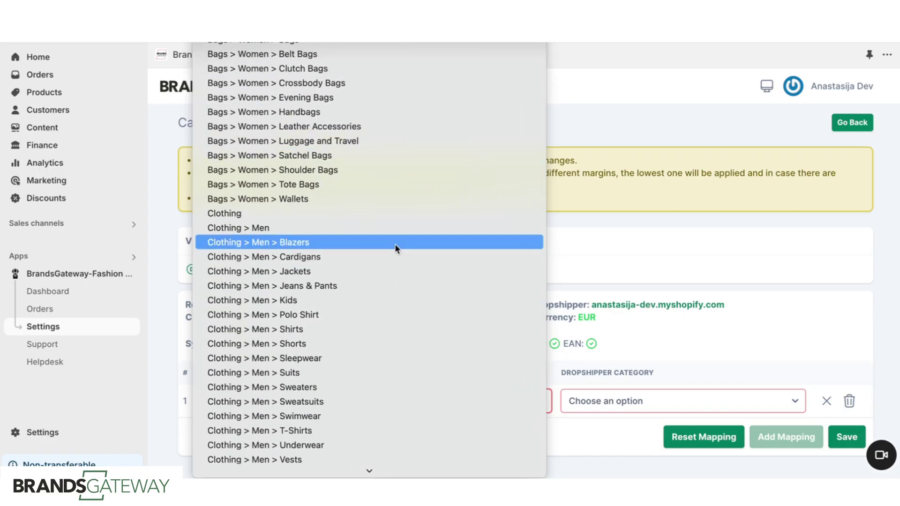
scroll(392, 227, "up", 9)
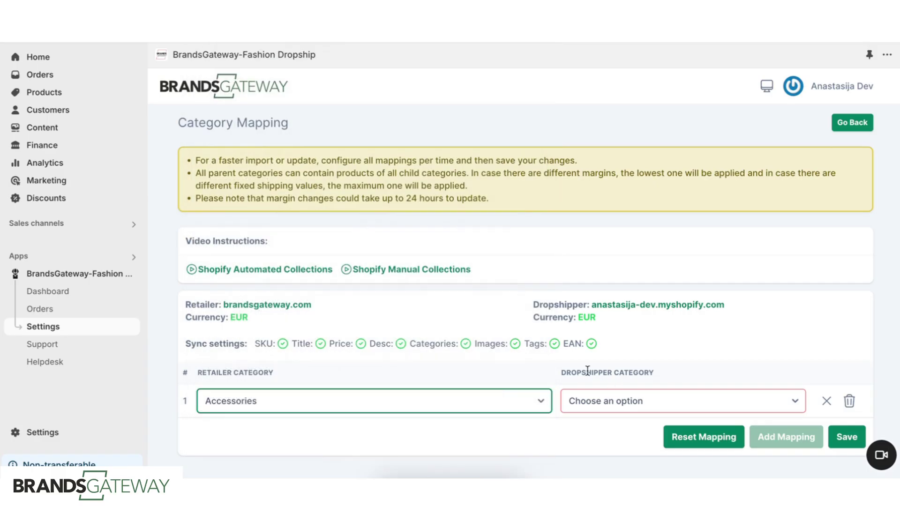
left_click_drag(561, 372, 659, 392)
left_click(659, 396)
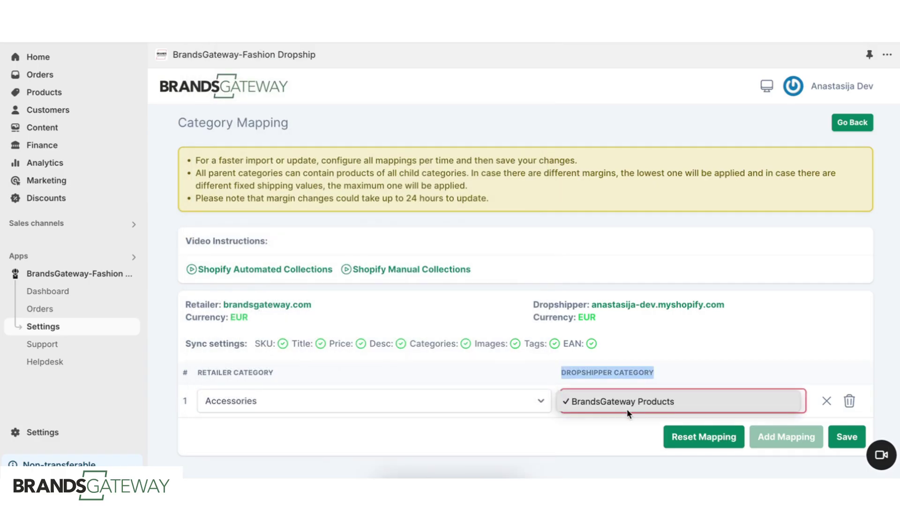
left_click(609, 402)
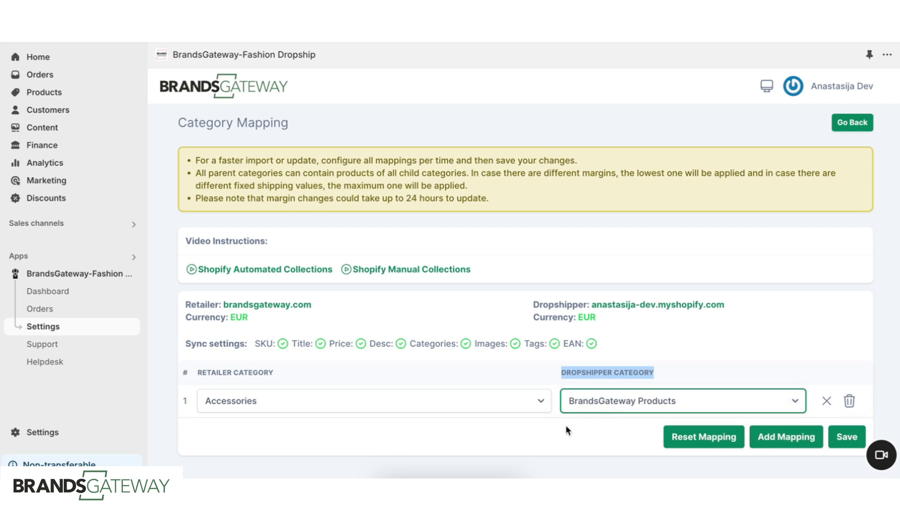
Add a second mapping row linking Bags to BrandsGateway Products.
left_click(786, 437)
left_click(471, 413)
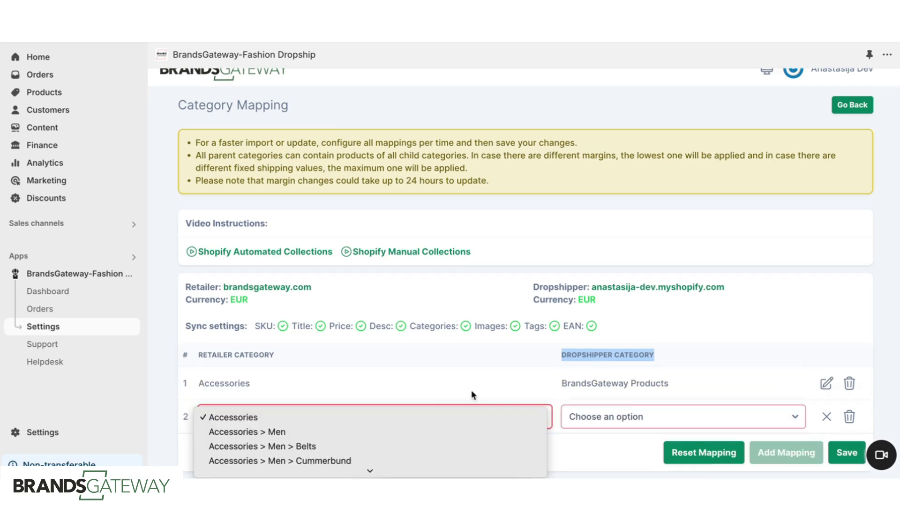
scroll(468, 451, "down", 3)
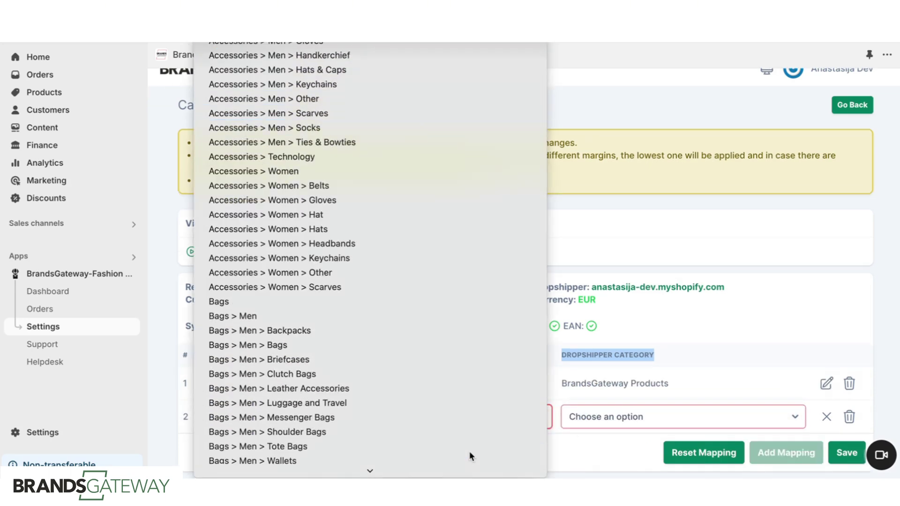
left_click(443, 298)
left_click(682, 417)
left_click(614, 417)
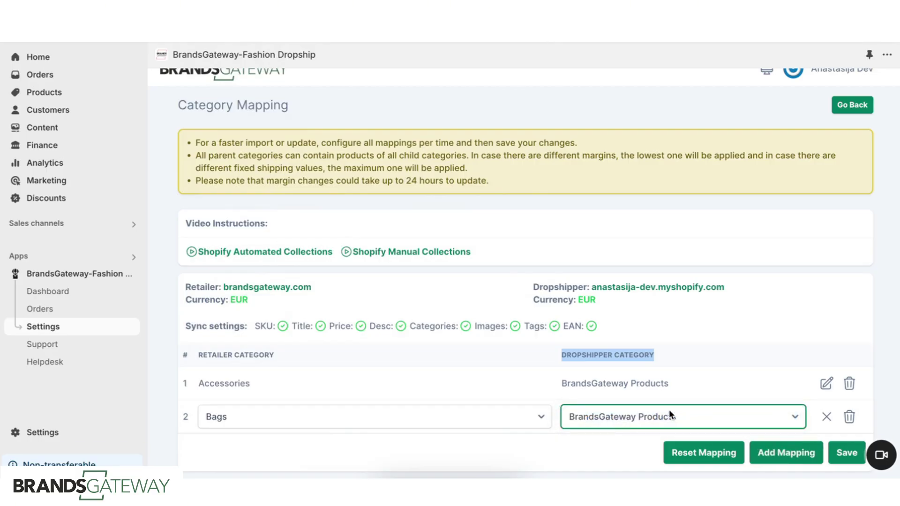
Add a third row linking Clothing to BrandsGateway Products and save all mappings.
left_click(786, 453)
scroll(531, 374, "down", 1)
left_click(519, 412)
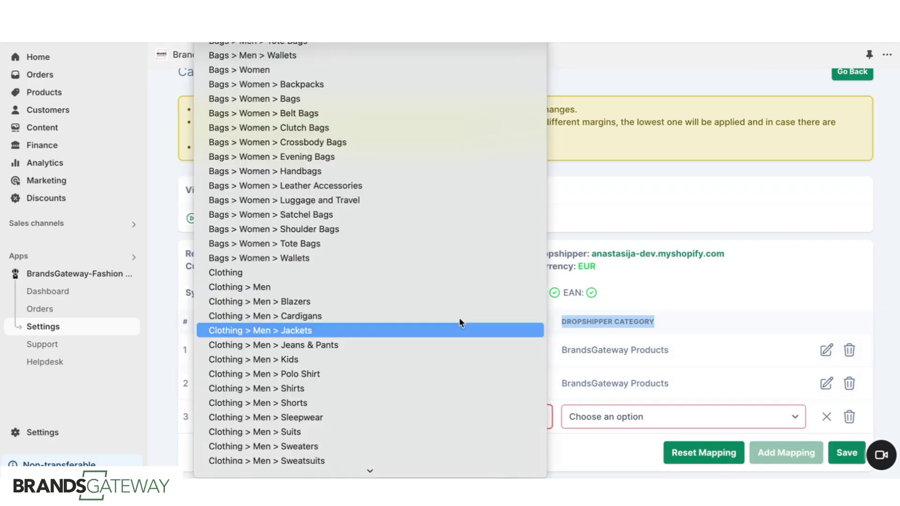
left_click(443, 274)
left_click(644, 412)
left_click(581, 431)
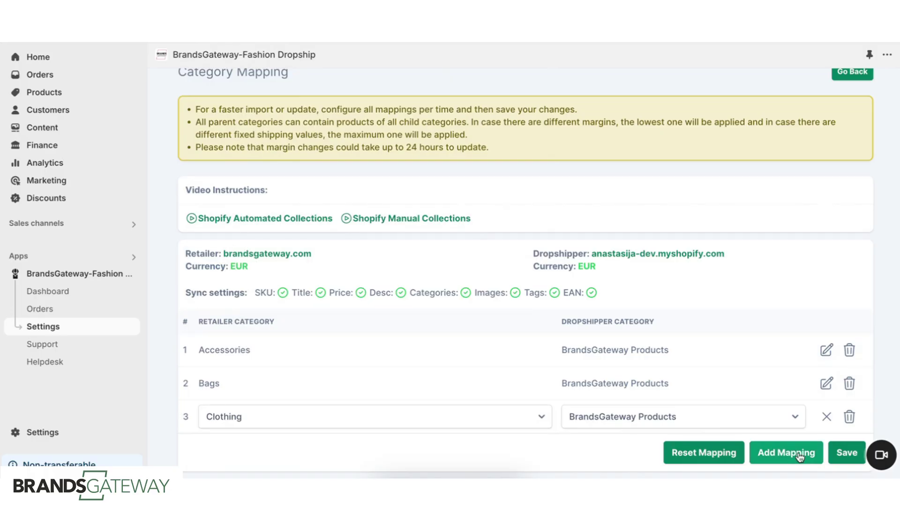
left_click(844, 453)
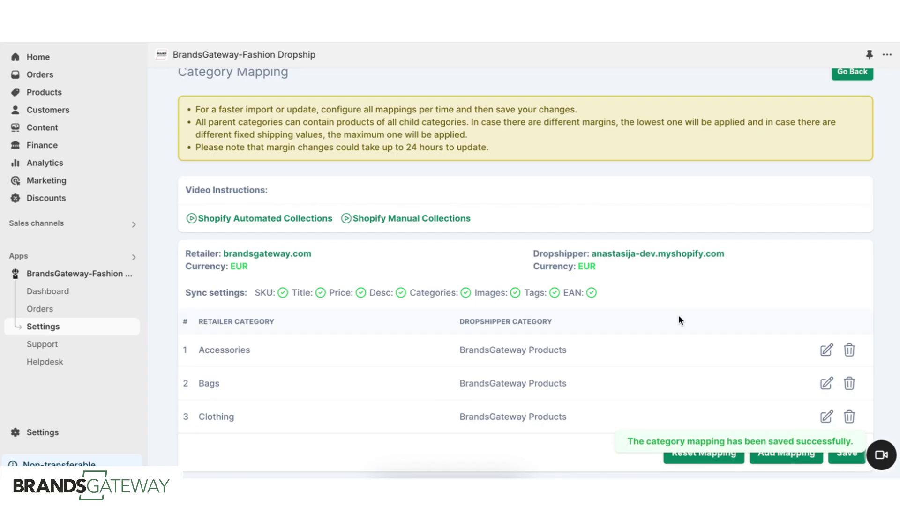
Check the 6182 product total on the app Dashboard, then return to Shopify collections.
left_click(57, 296)
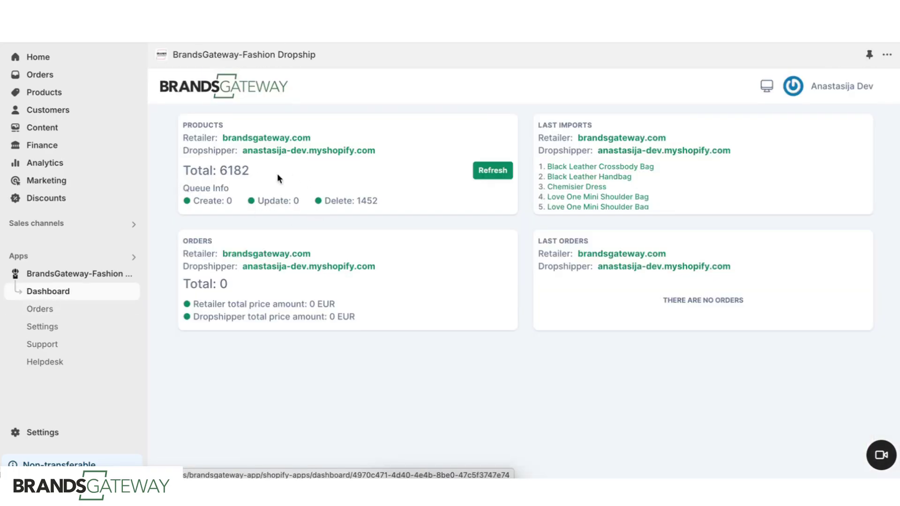
left_click_drag(250, 171, 182, 173)
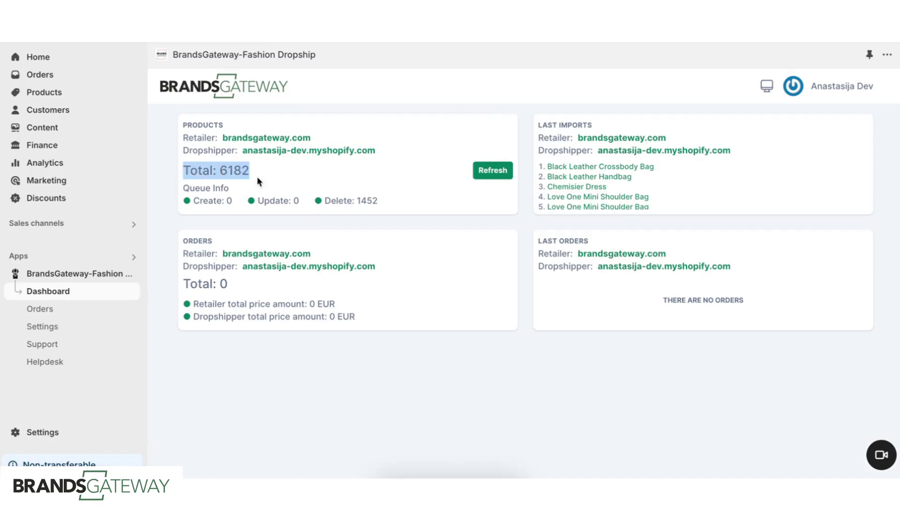
left_click(342, 238)
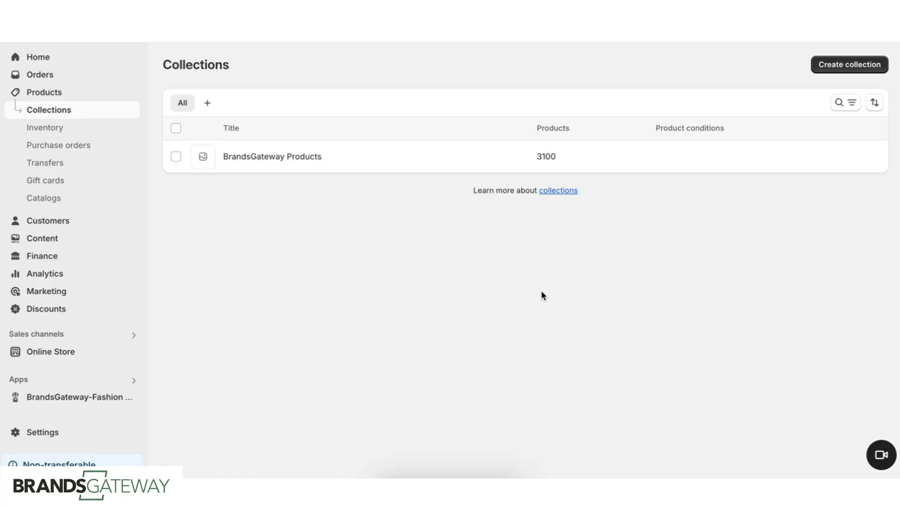
Start a new condition-based collection and title it 'Men Accessories'.
left_click(848, 66)
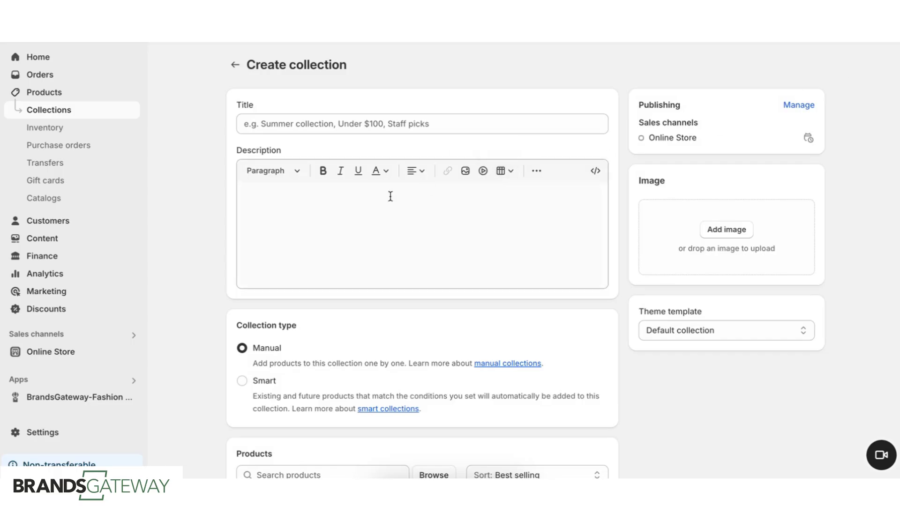
scroll(309, 368, "down", 3)
left_click(242, 225)
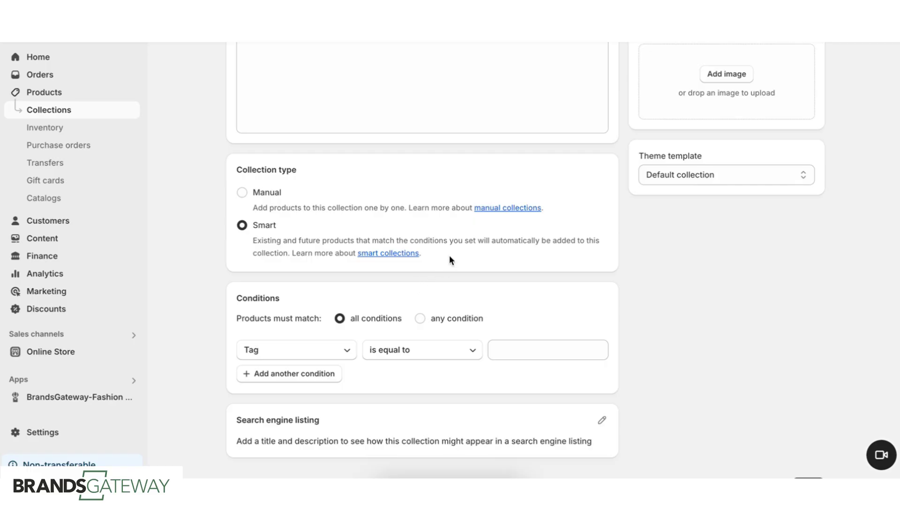
scroll(449, 255, "up", 3)
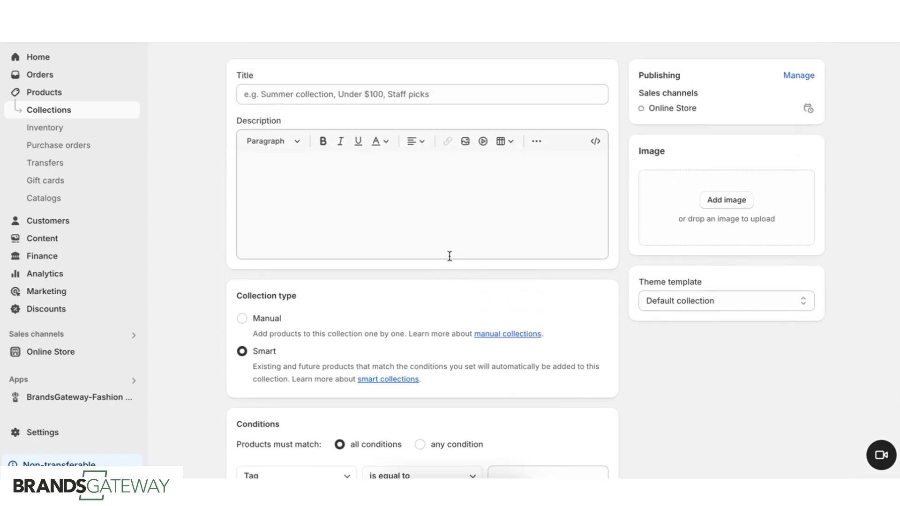
scroll(449, 256, "up", 1)
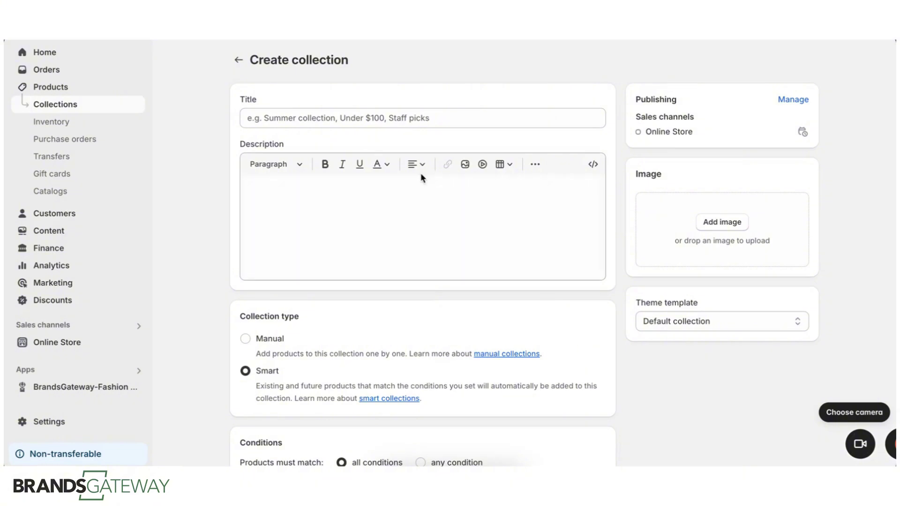
left_click(343, 117)
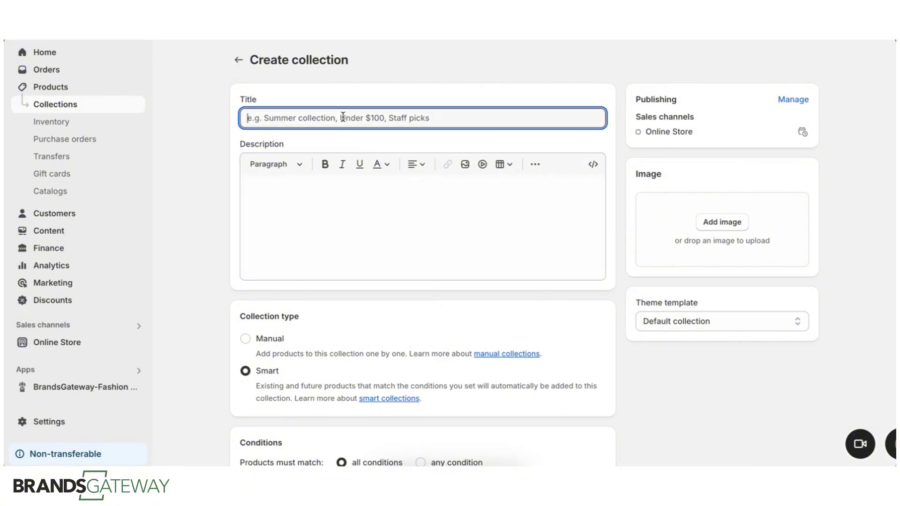
type("Men ")
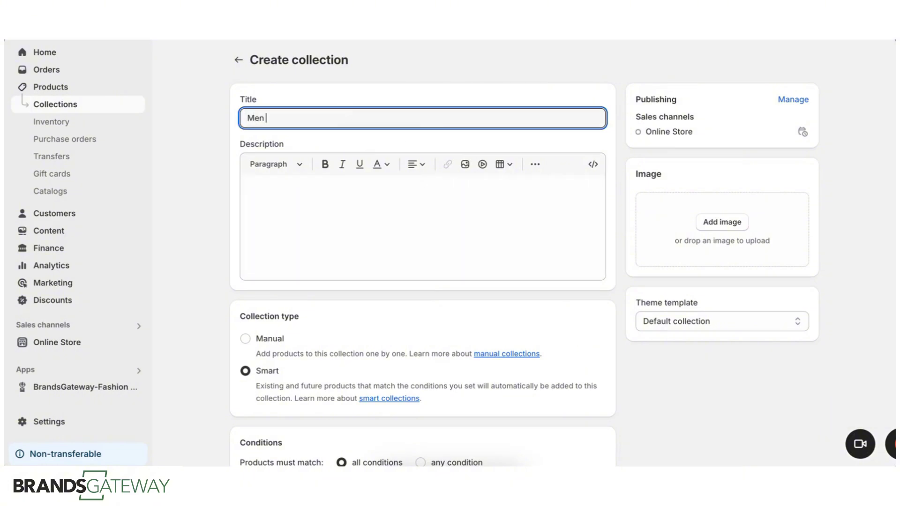
type("Accessories")
left_click(409, 83)
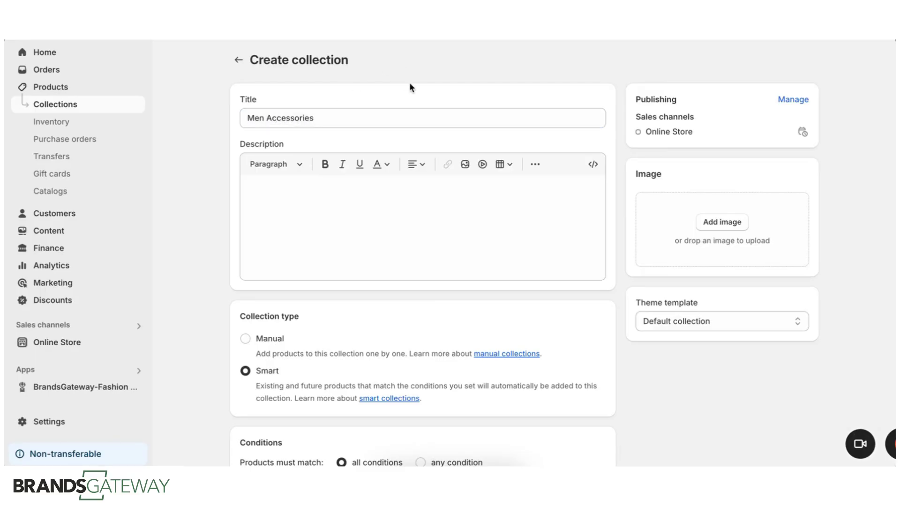
scroll(388, 217, "down", 3)
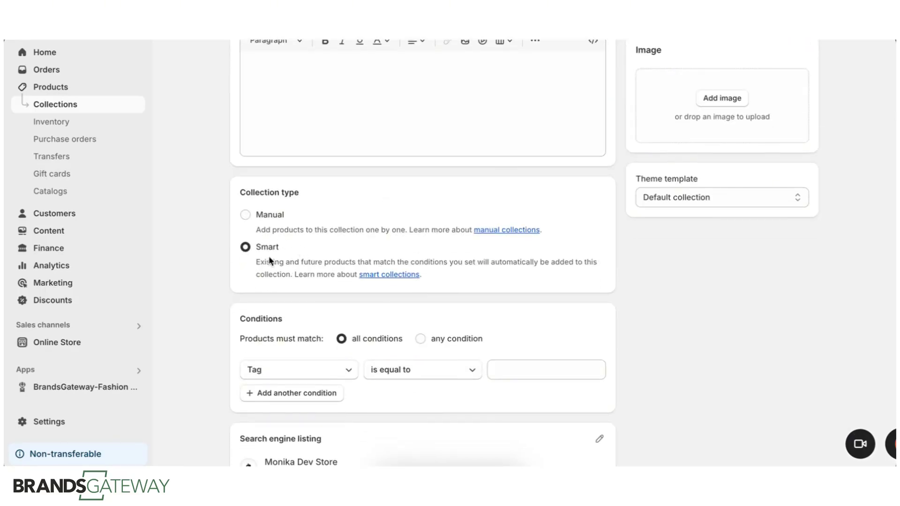
scroll(268, 258, "down", 2)
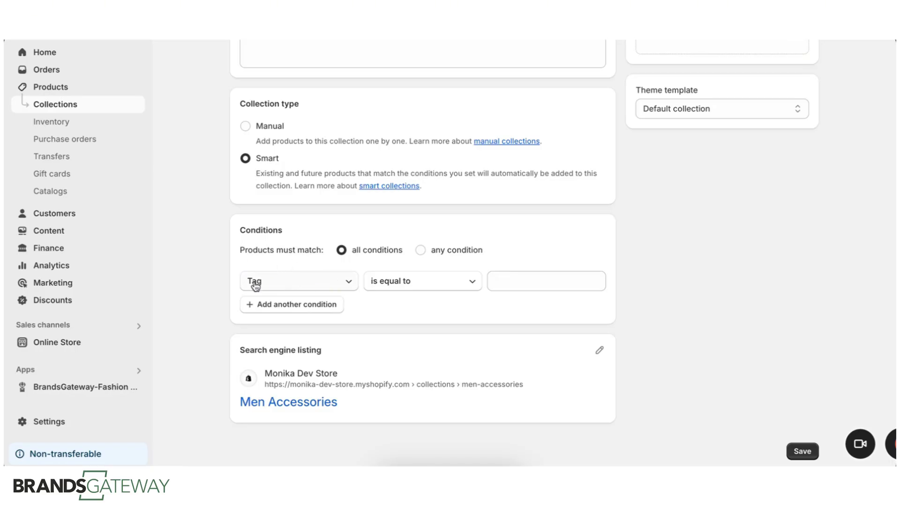
Add tag conditions for Belts - Men - Accessories and Belts - Women - Accessories.
left_click(523, 283)
type("access")
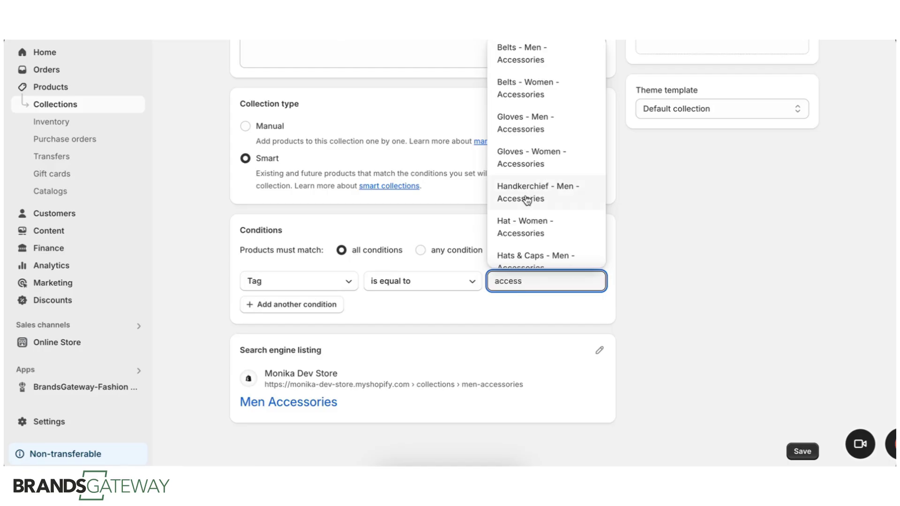
left_click(533, 59)
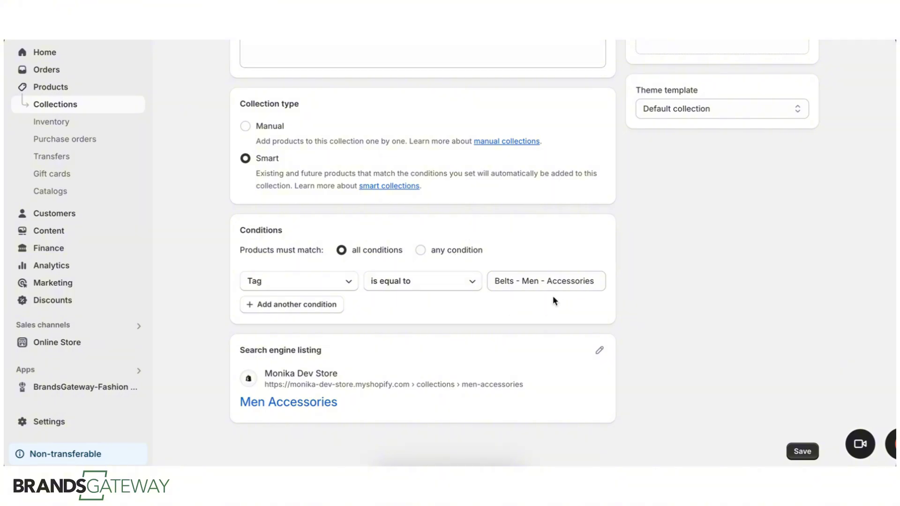
left_click(300, 305)
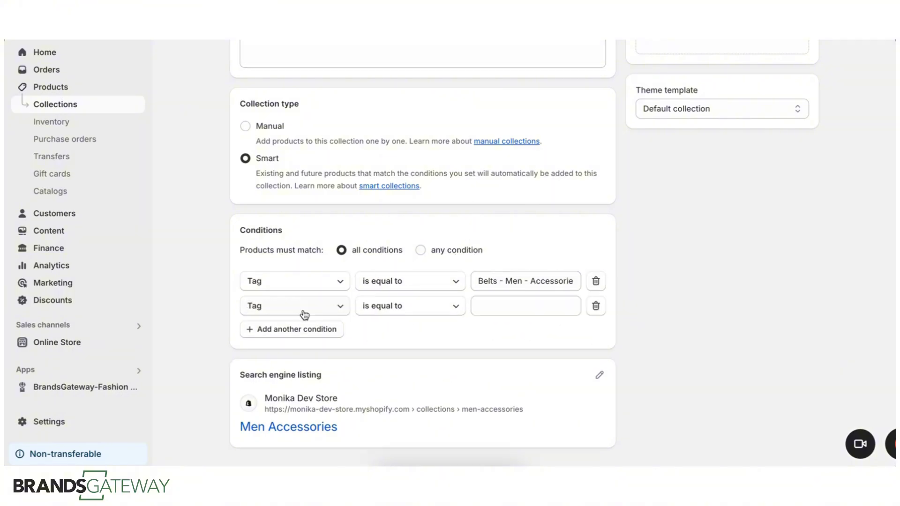
left_click(545, 305)
type("accessories")
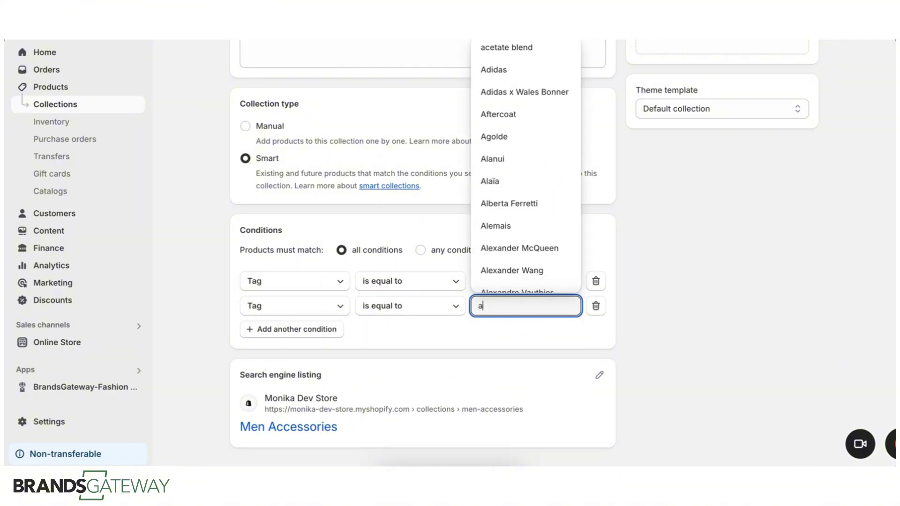
left_click(533, 89)
Add tag conditions for Gloves - Men - Accessories and Hats & Caps - Men - Accessories.
left_click(296, 329)
left_click(505, 331)
type("accessories")
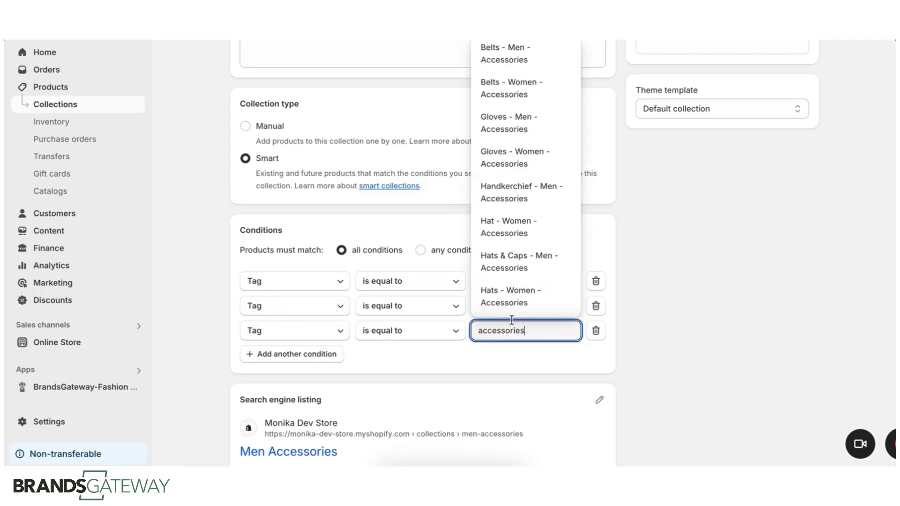
left_click(519, 122)
left_click(322, 358)
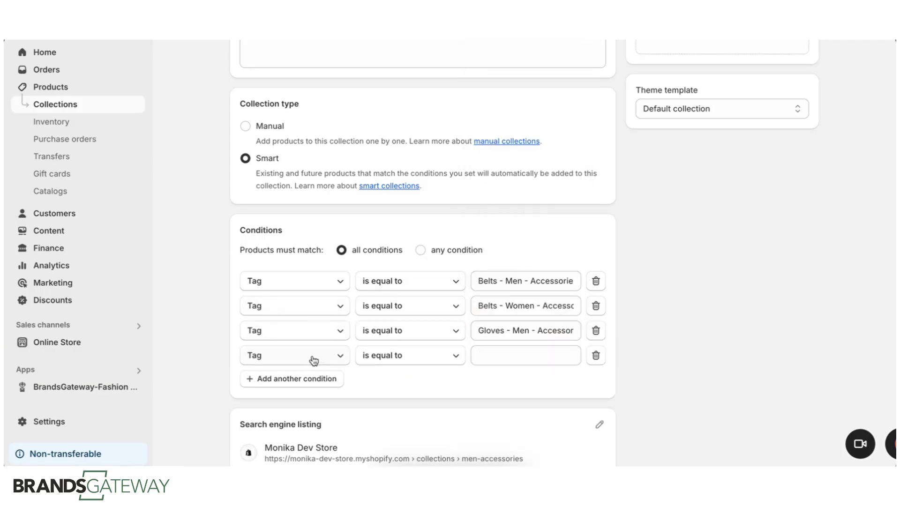
left_click(539, 357)
type("accessories")
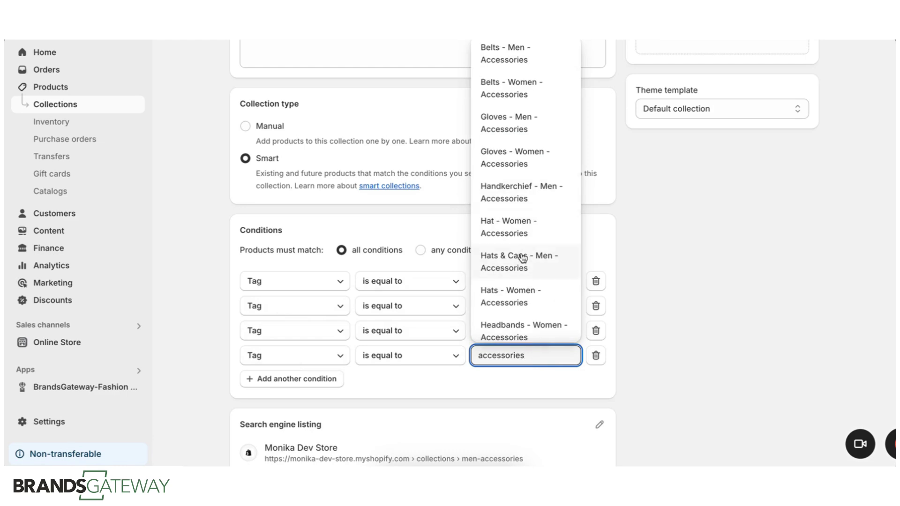
scroll(536, 211, "down", 1)
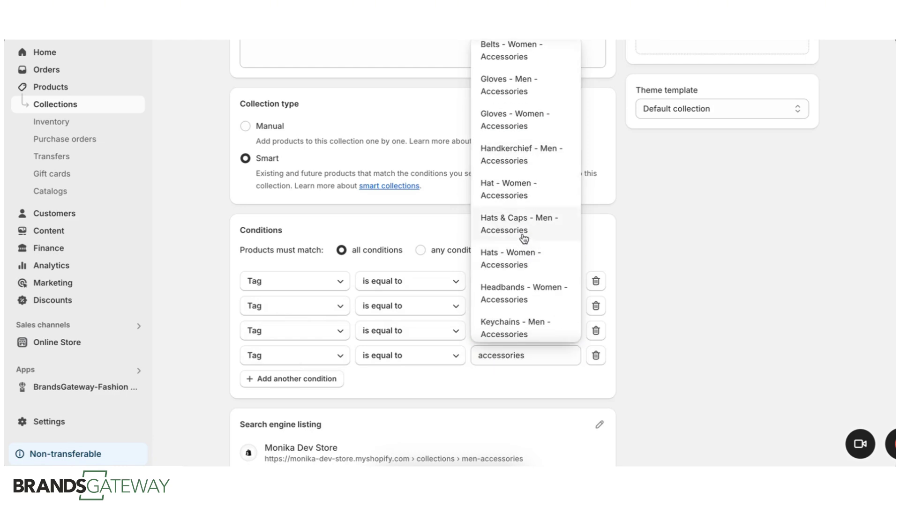
left_click(520, 225)
Set the collection to include products matching any condition.
scroll(423, 381, "up", 2)
scroll(423, 381, "up", 3)
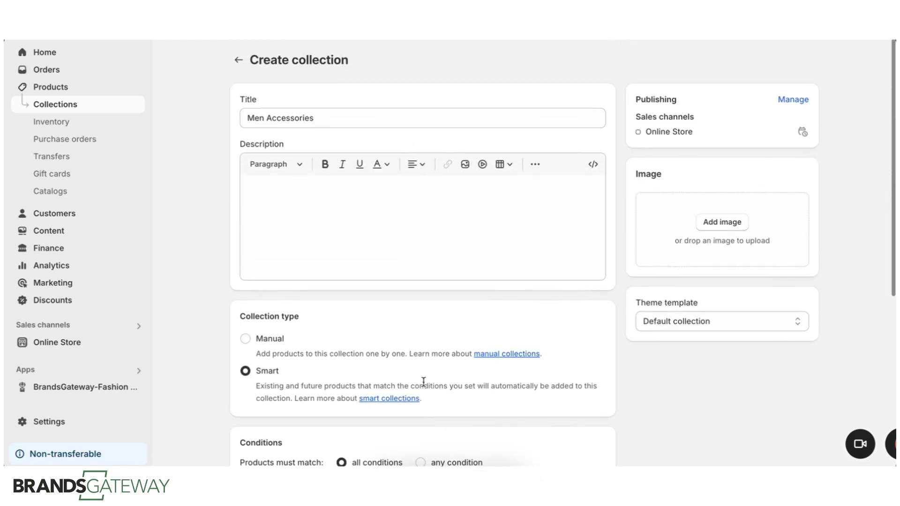
left_click_drag(328, 115, 230, 113)
left_click(407, 100)
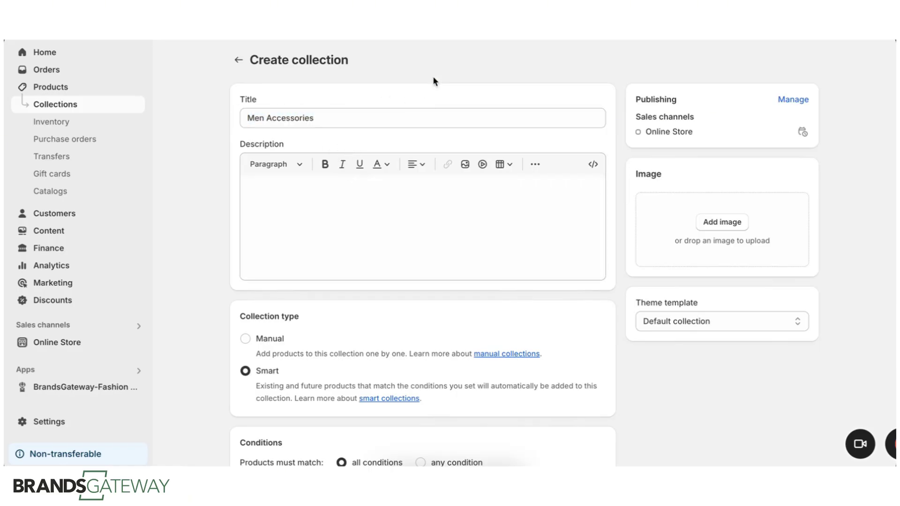
scroll(422, 69, "down", 6)
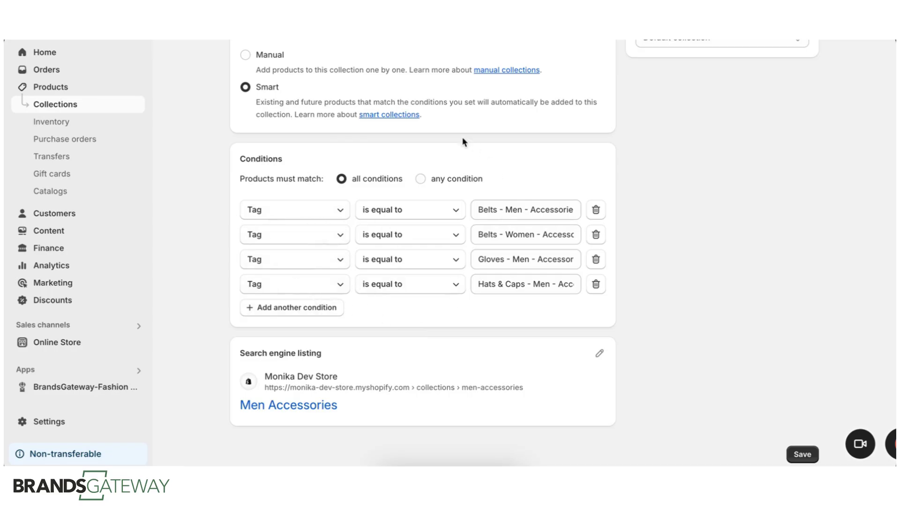
left_click(421, 180)
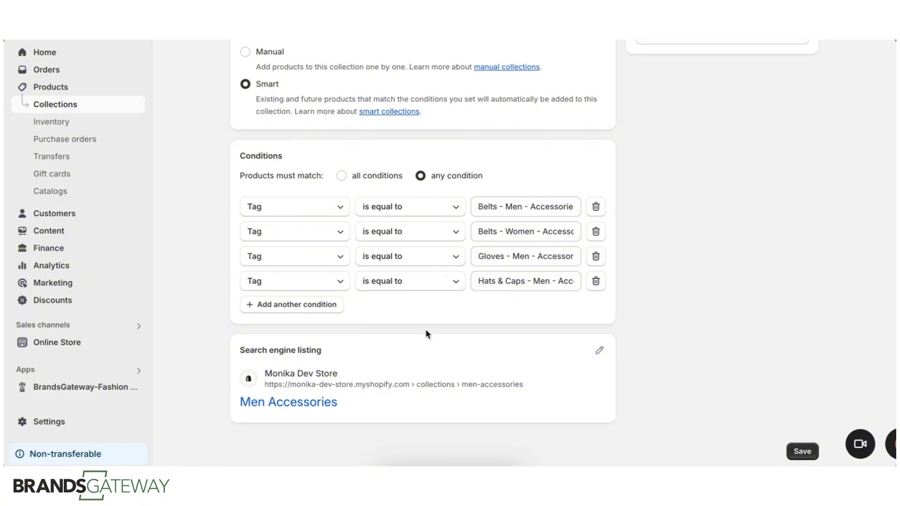
left_click(599, 353)
Enter the meta description 'SEO friendly meta destcrtiption' in the search engine listing.
scroll(472, 327, "down", 4)
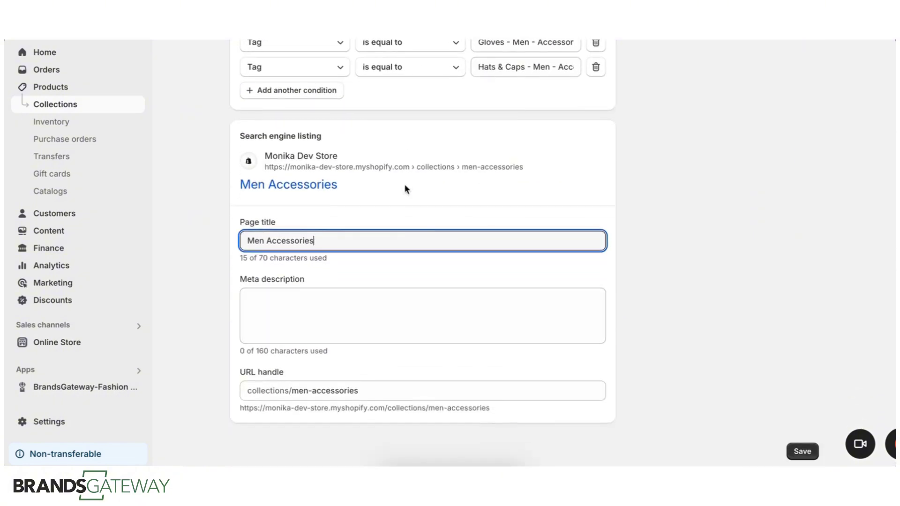
left_click(392, 313)
type("SEO ")
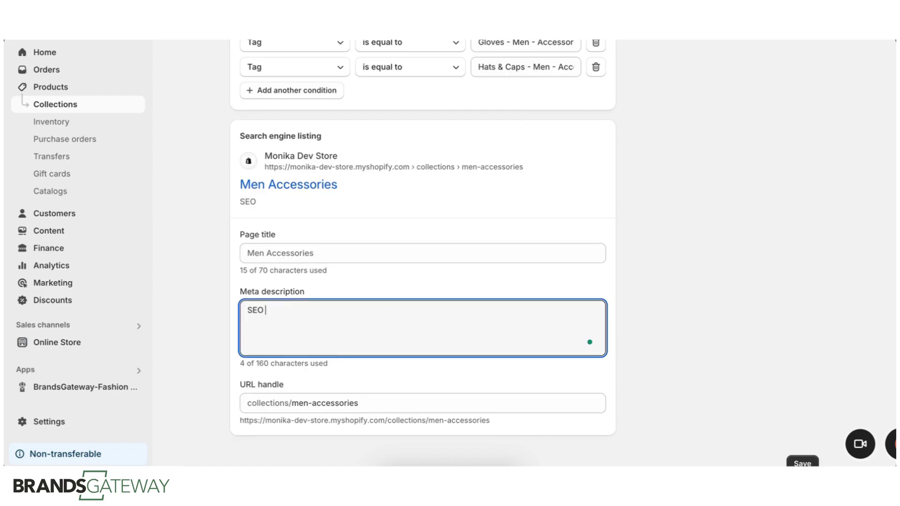
type("friendly meta de")
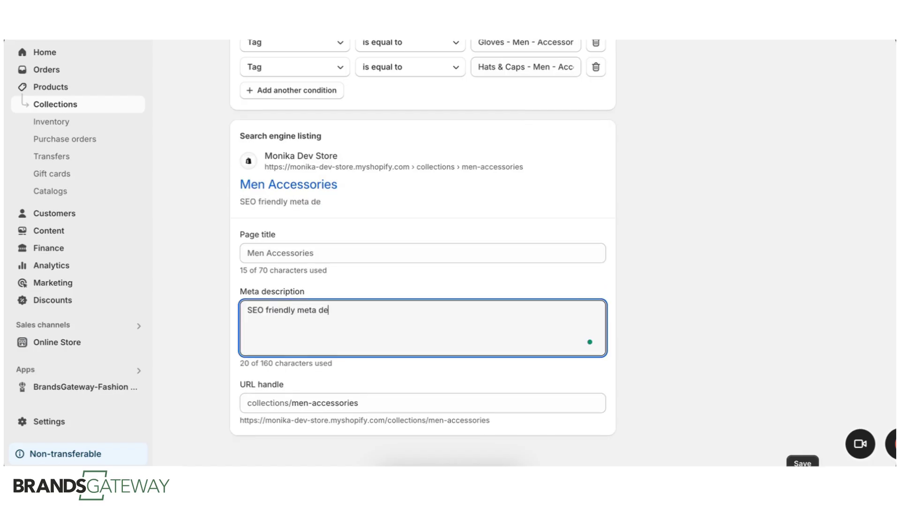
type("stcrtiption")
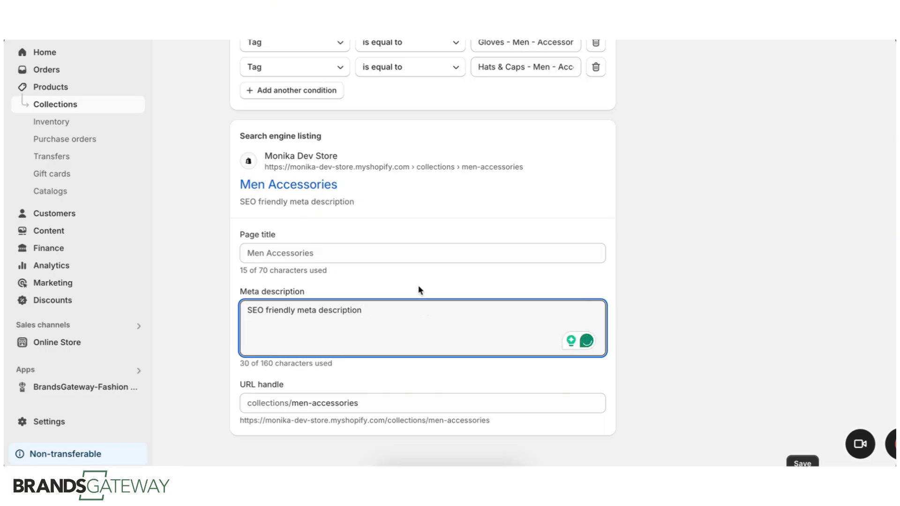
scroll(419, 286, "up", 10)
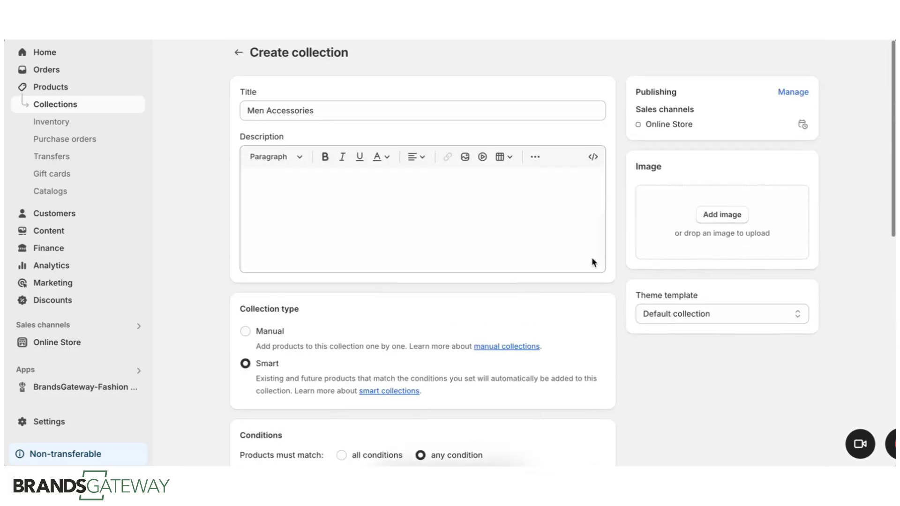
Go back to Collections and select then deselect Men Accessories, showing 412 products.
left_click(239, 52)
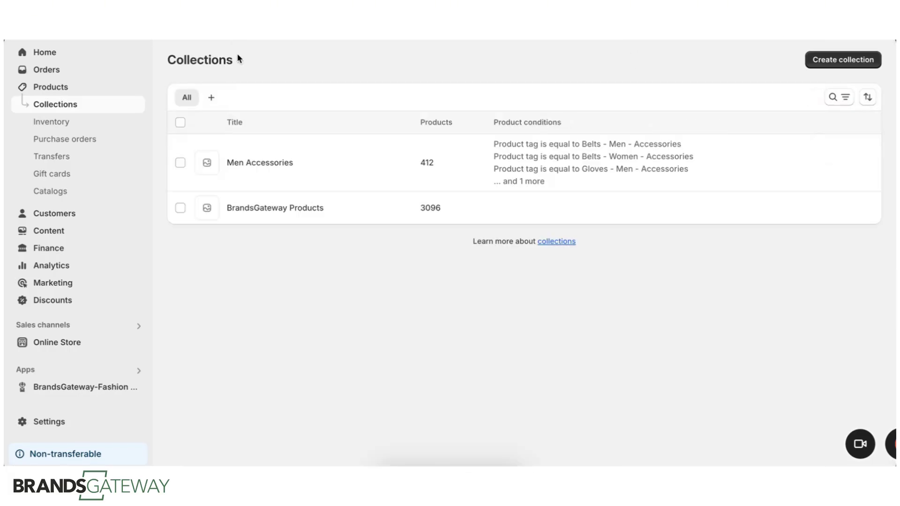
left_click(180, 162)
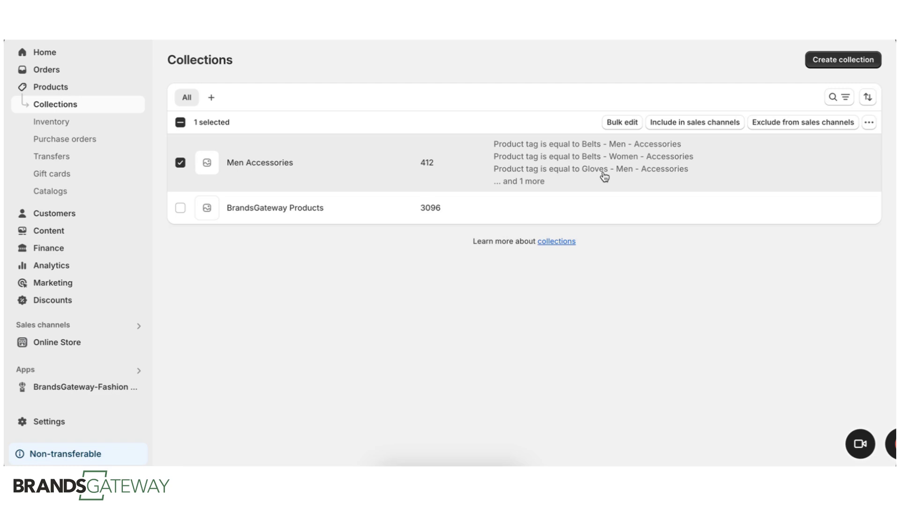
left_click(180, 162)
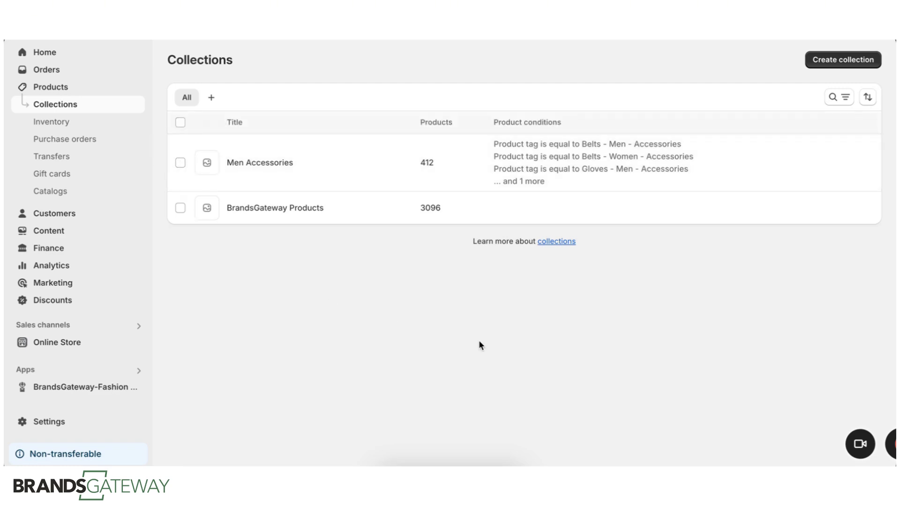